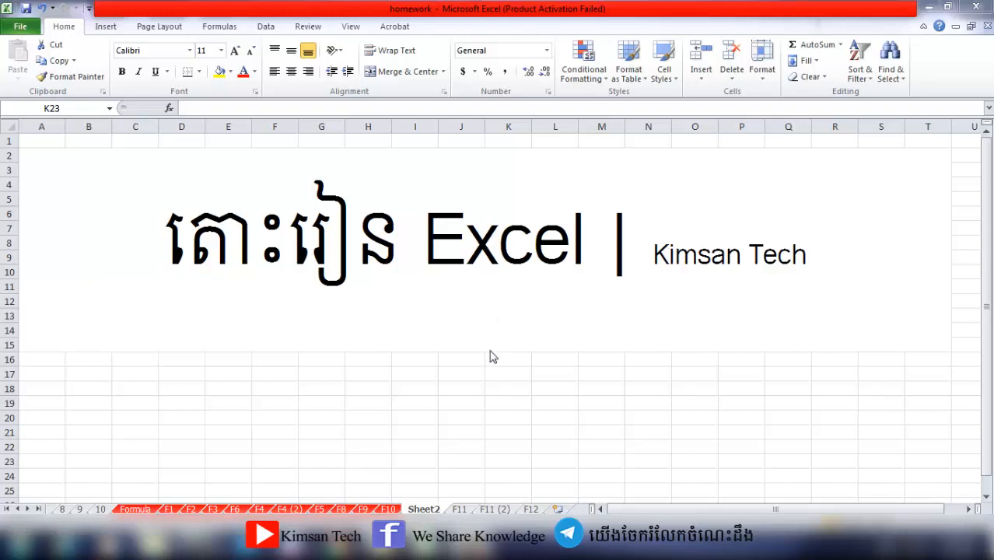
On sheet F11, replace the word YEAR with RANK in the large title above the table
{"action": "left_click", "coordinate": [458, 509]}
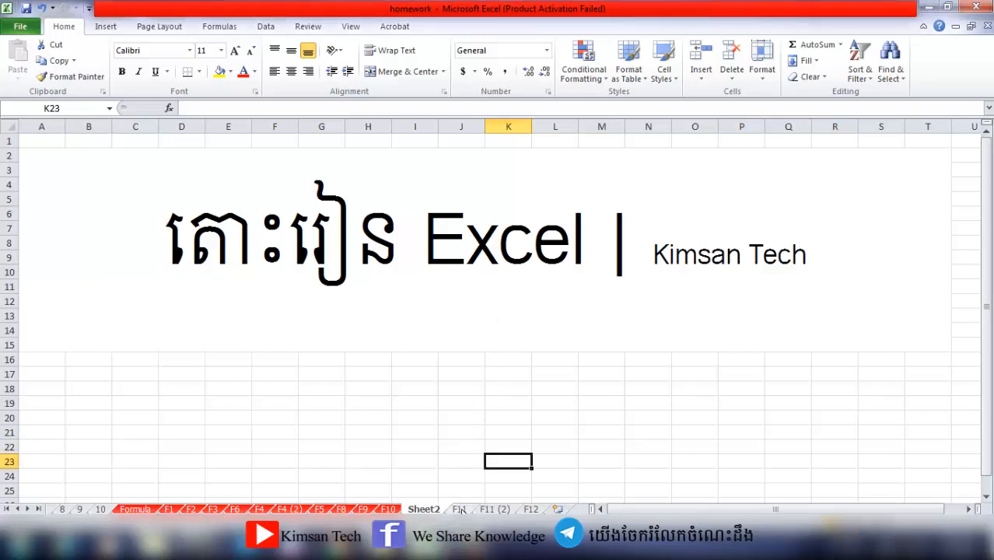
{"action": "left_click", "coordinate": [459, 509]}
{"action": "scroll", "coordinate": [455, 307], "scroll_direction": "up", "scroll_amount": 1}
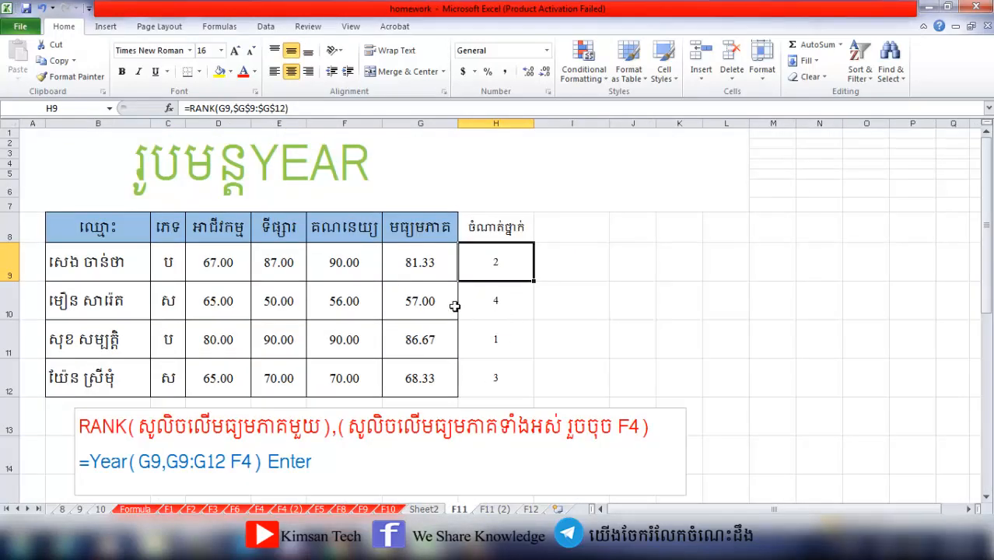
{"action": "double_click", "coordinate": [370, 172]}
{"action": "left_click_drag", "start_coordinate": [371, 173], "coordinate": [262, 165]}
{"action": "type", "text": "RA"}
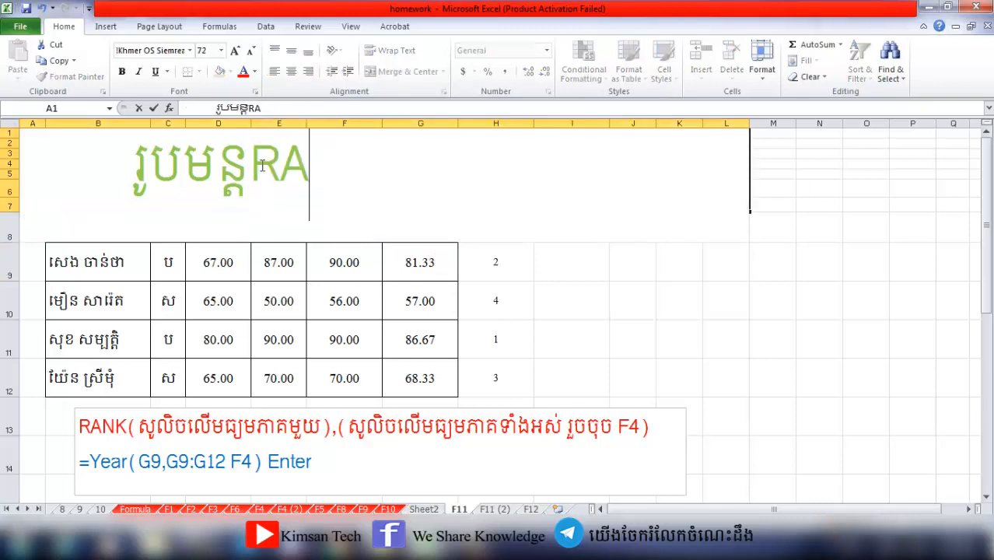
{"action": "type", "text": "NK"}
{"action": "left_click", "coordinate": [558, 289]}
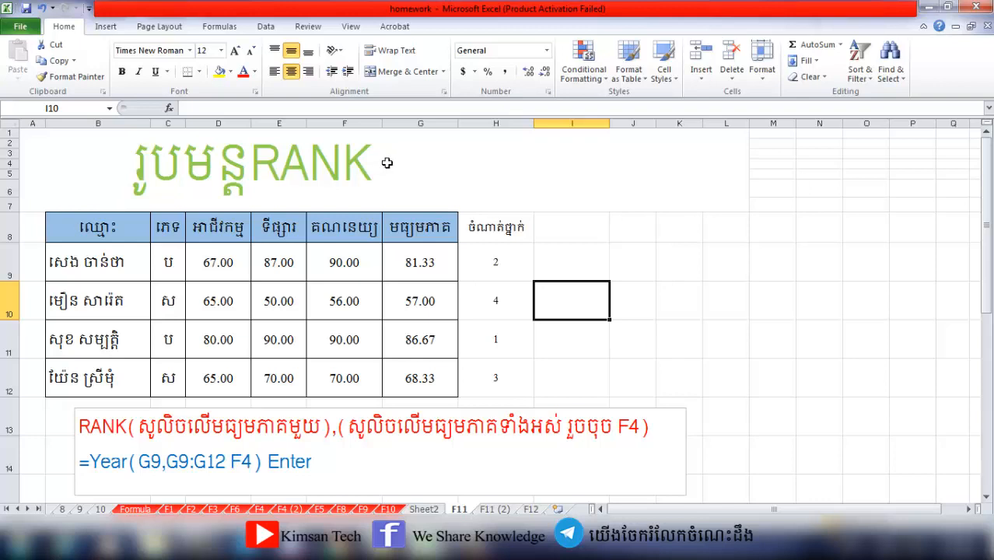
Fill the class rank header H8 yellow, and give the ranks in H9:H12 red text with no fill
{"action": "left_click", "coordinate": [500, 238]}
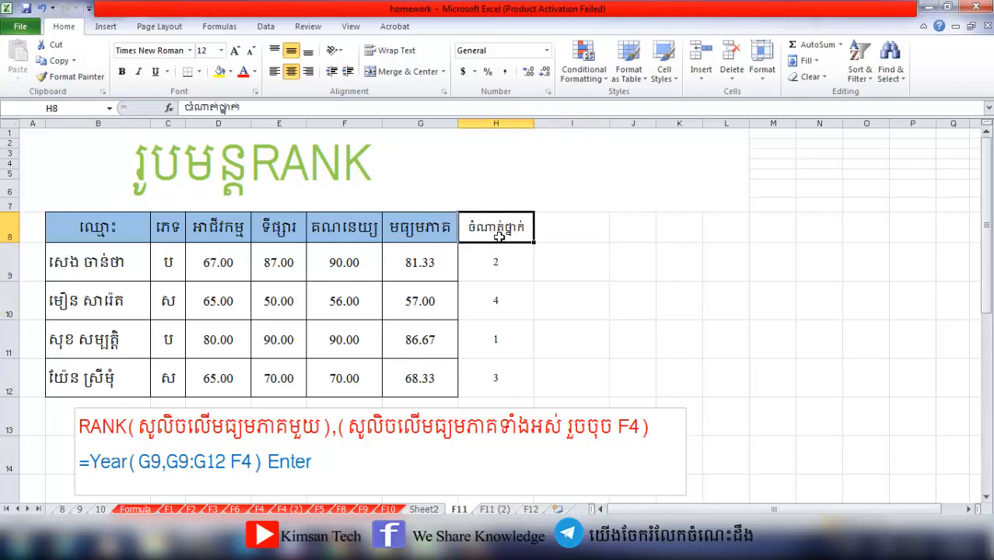
{"action": "left_click", "coordinate": [220, 72]}
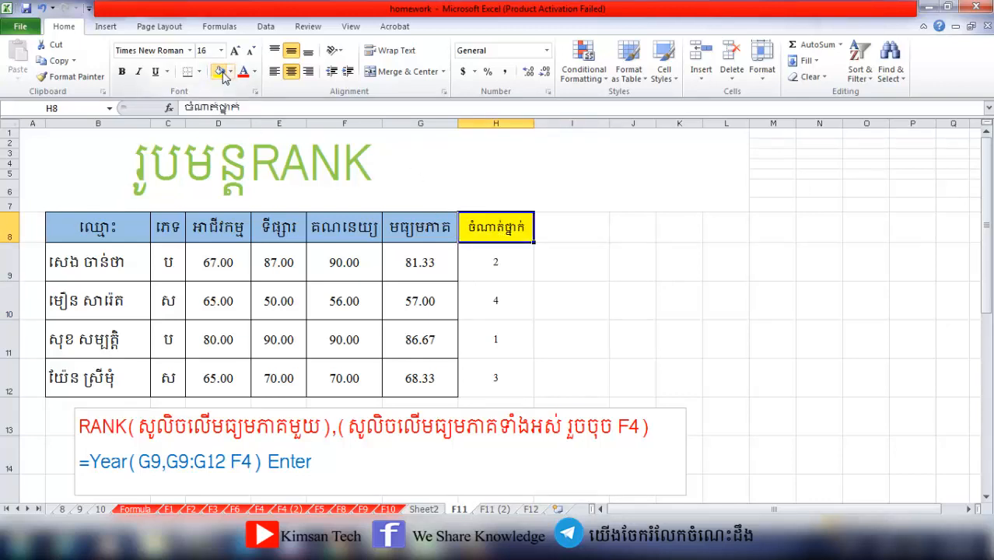
{"action": "left_click_drag", "start_coordinate": [508, 258], "coordinate": [499, 373]}
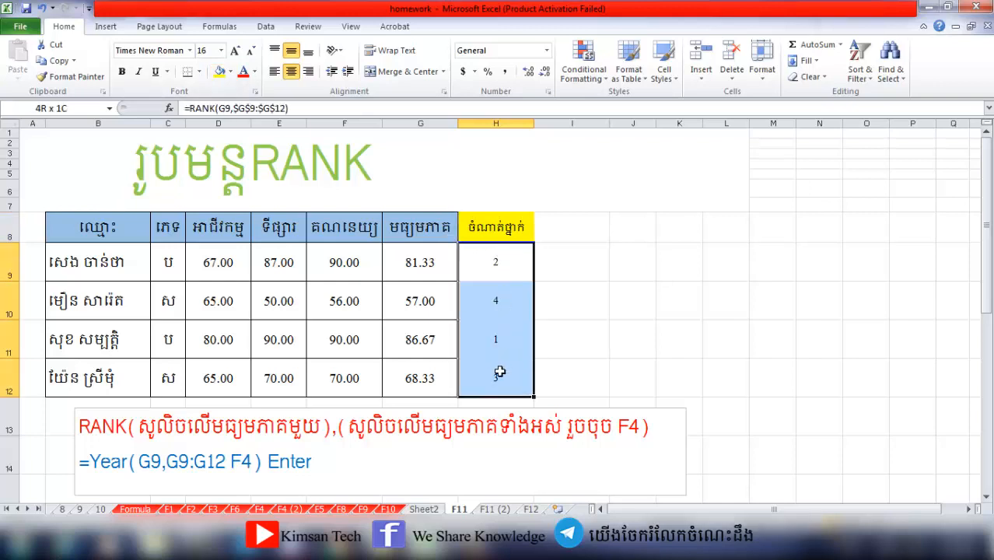
{"action": "left_click", "coordinate": [231, 71]}
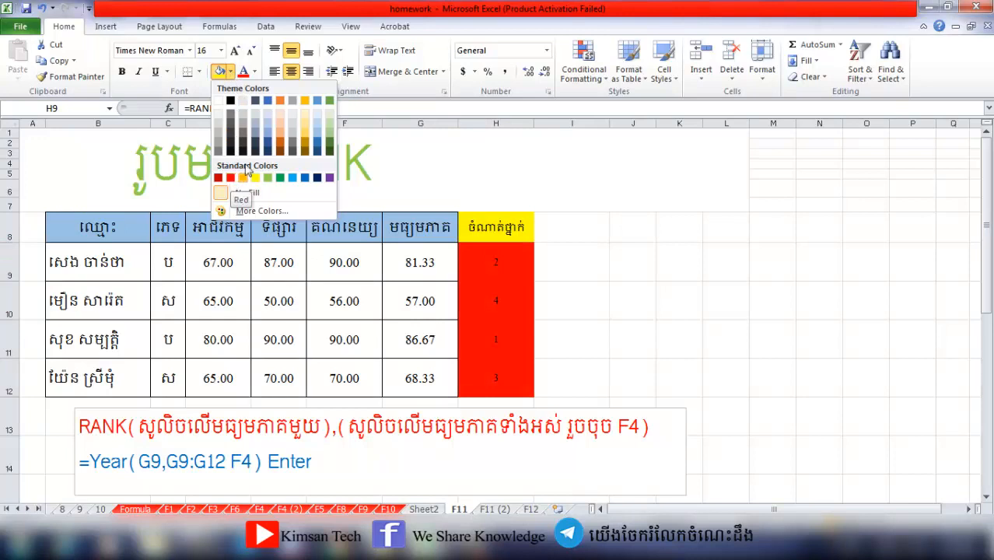
{"action": "left_click", "coordinate": [233, 192]}
{"action": "key", "text": "Right"}
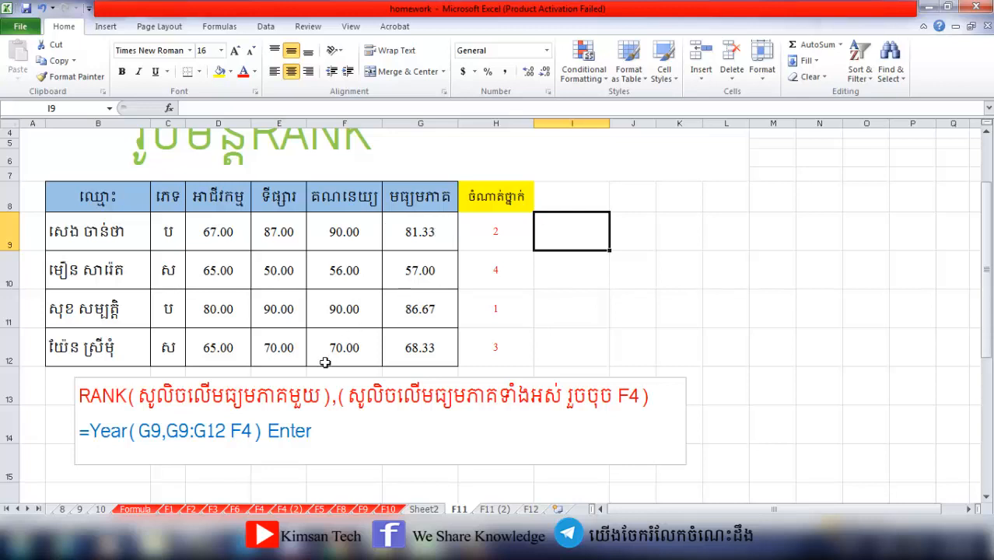
Insert "ចុច" before F4 in the second line of the formula note and shift its text box to just below the table
{"action": "left_click", "coordinate": [320, 401]}
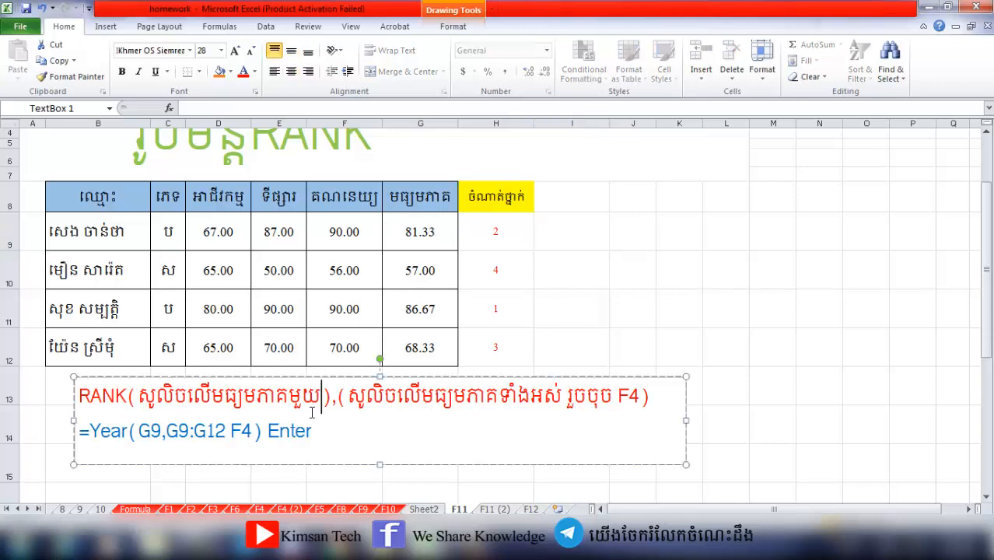
{"action": "left_click_drag", "start_coordinate": [309, 378], "coordinate": [249, 376]}
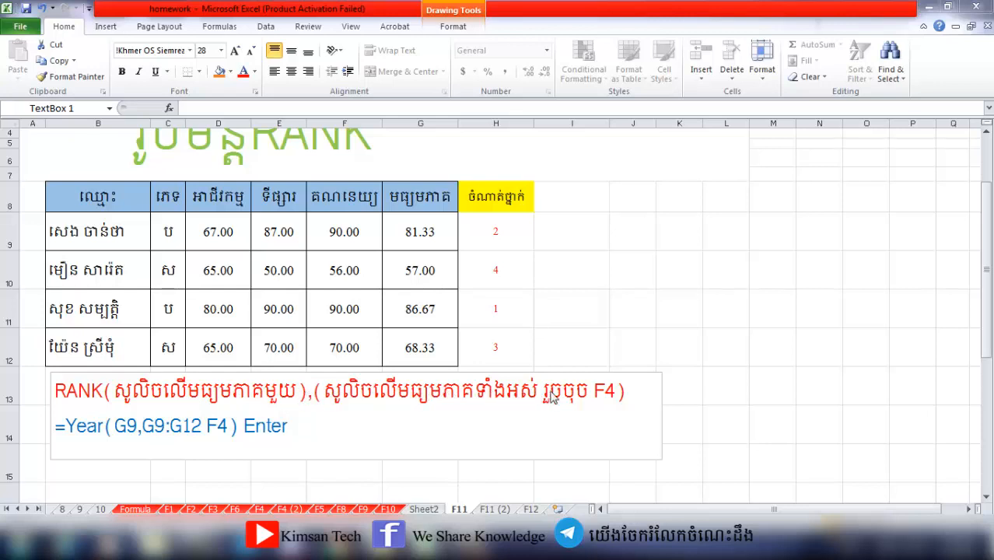
{"action": "left_click", "coordinate": [208, 426]}
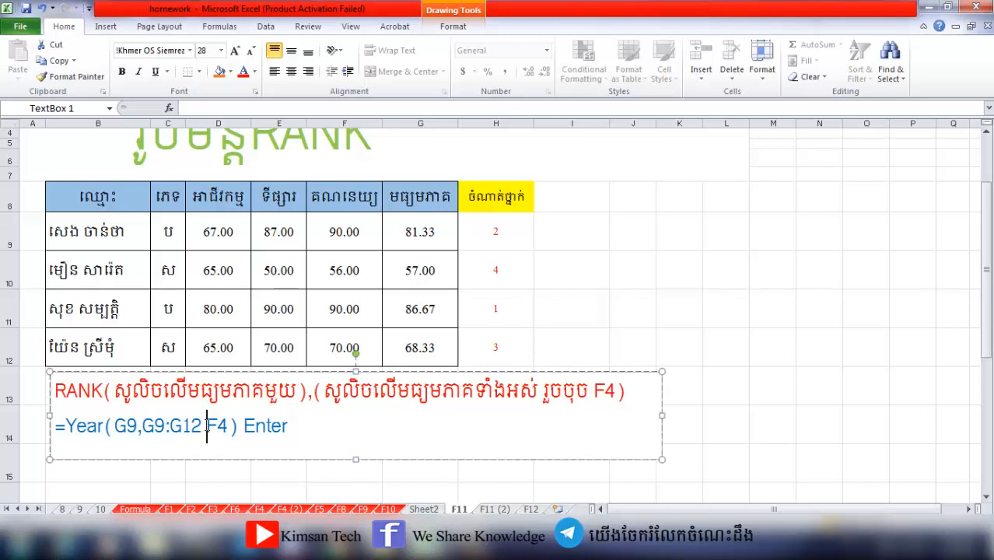
{"action": "type", "text": "$ុច"}
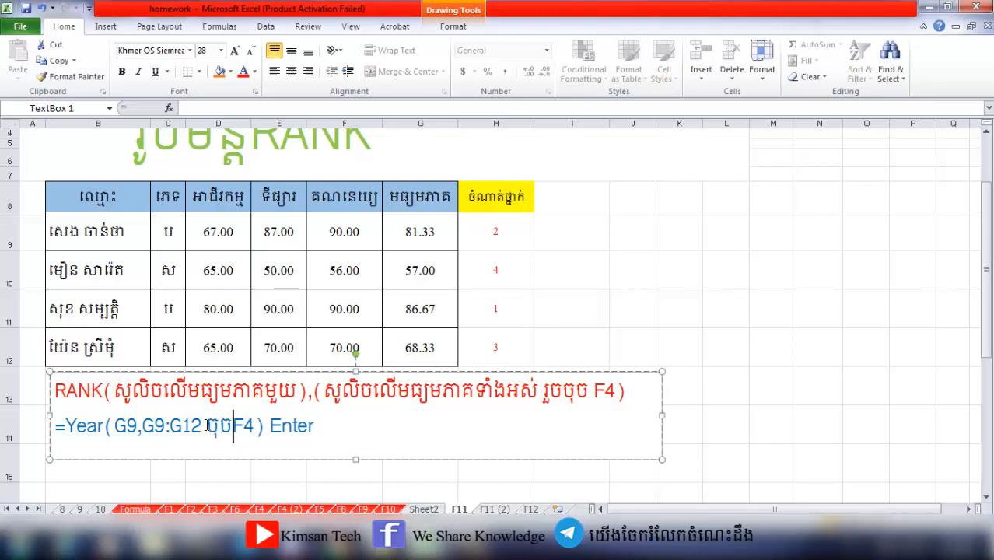
{"action": "left_click", "coordinate": [351, 435]}
{"action": "left_click_drag", "start_coordinate": [572, 372], "coordinate": [563, 375]}
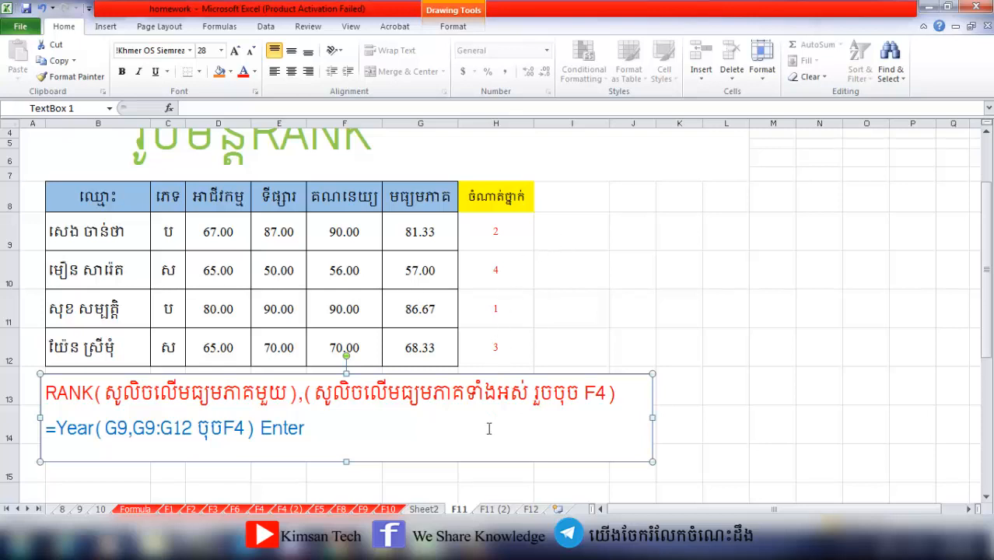
Go to sheet F11 (2) and select cell H9, the first empty cell of the class rank column
{"action": "left_click", "coordinate": [491, 509]}
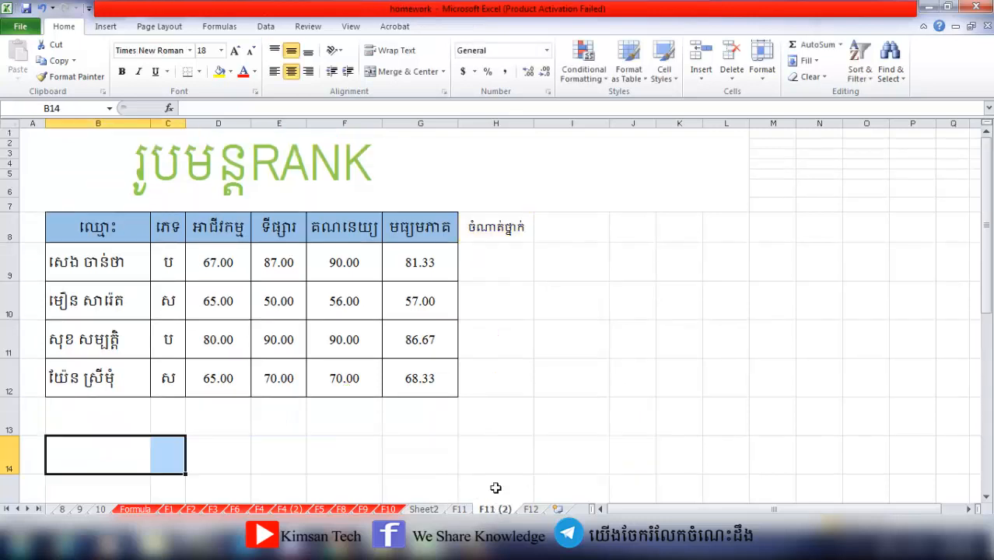
{"action": "left_click", "coordinate": [539, 360]}
{"action": "left_click", "coordinate": [495, 257]}
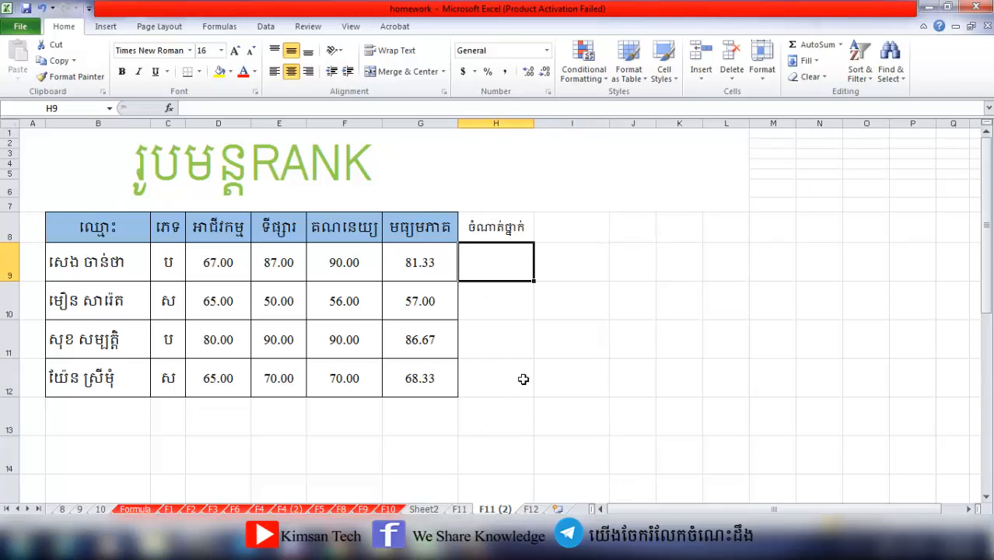
{"action": "type", "text": "ឲ"}
{"action": "key", "text": "BackSpace"}
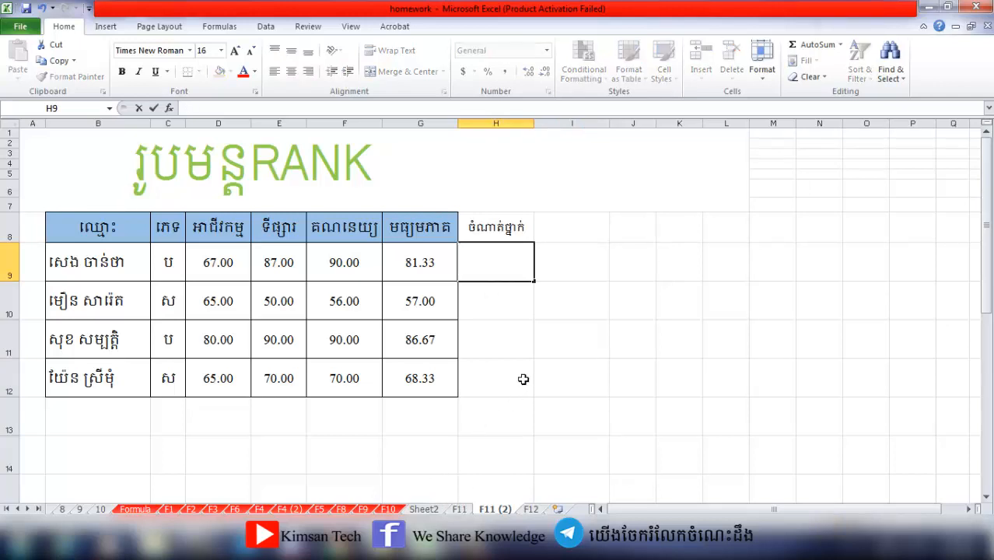
{"action": "type", "text": "ឲ"}
{"action": "key", "text": "BackSpace"}
{"action": "type", "text": "ឲ"}
{"action": "key", "text": "BackSpace"}
Enter =rank(G9,$G$9:$G$12) in H9 to rank the first student's average against all averages
{"action": "type", "text": "=rank"}
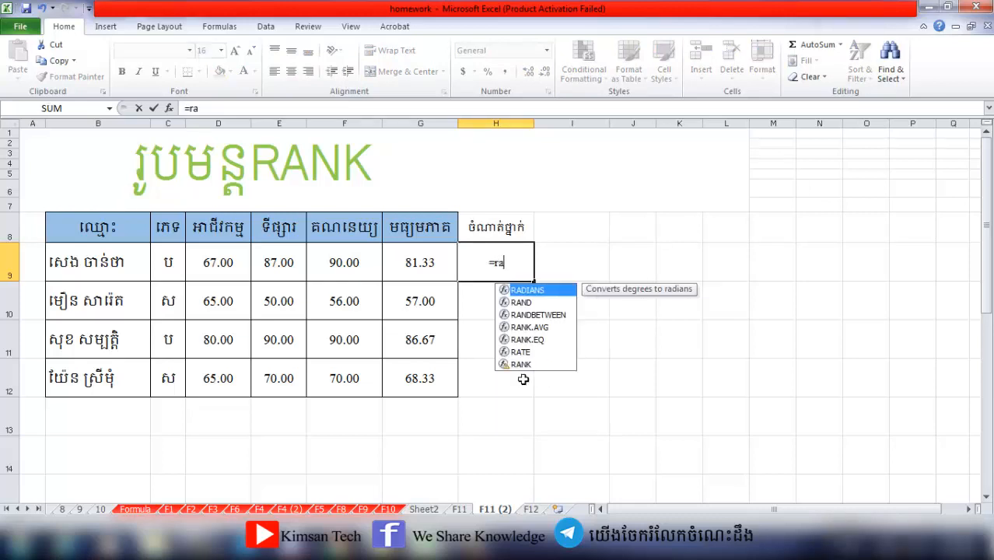
{"action": "type", "text": "("}
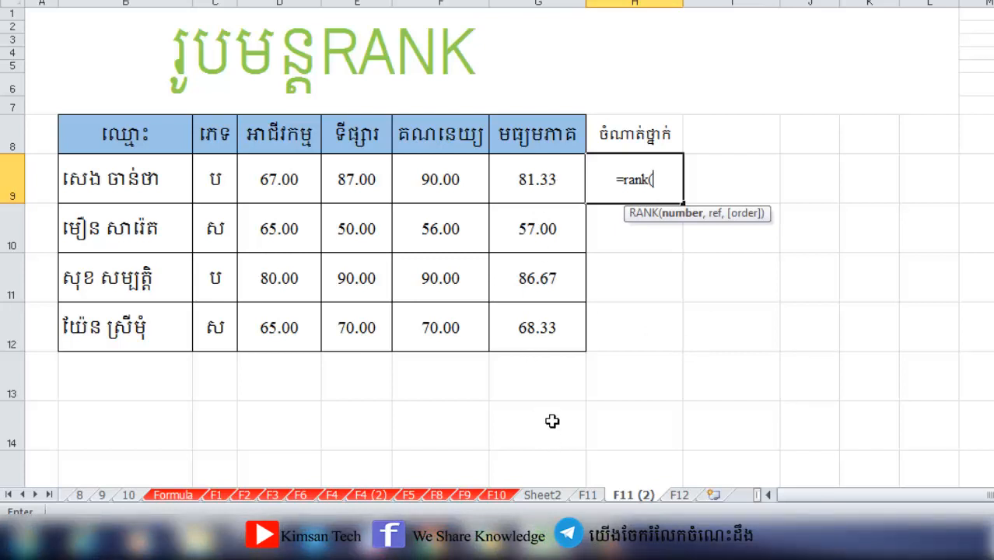
{"action": "left_click", "coordinate": [548, 184]}
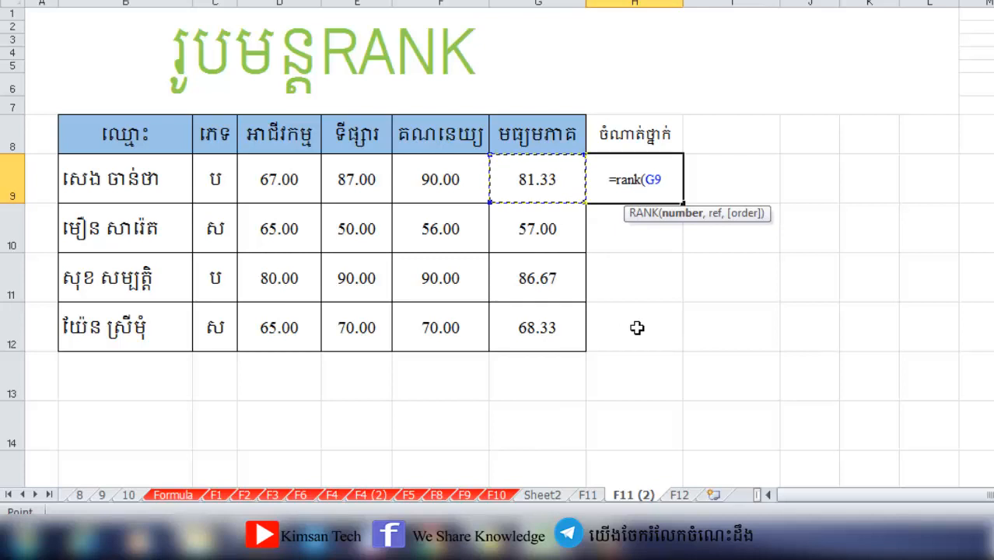
{"action": "type", "text": ","}
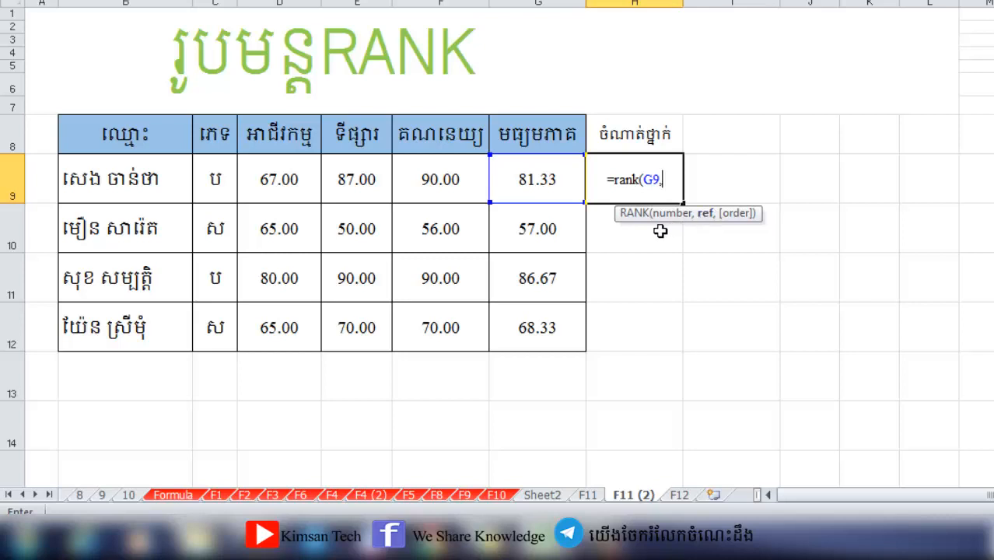
{"action": "left_click_drag", "start_coordinate": [542, 226], "coordinate": [537, 328]}
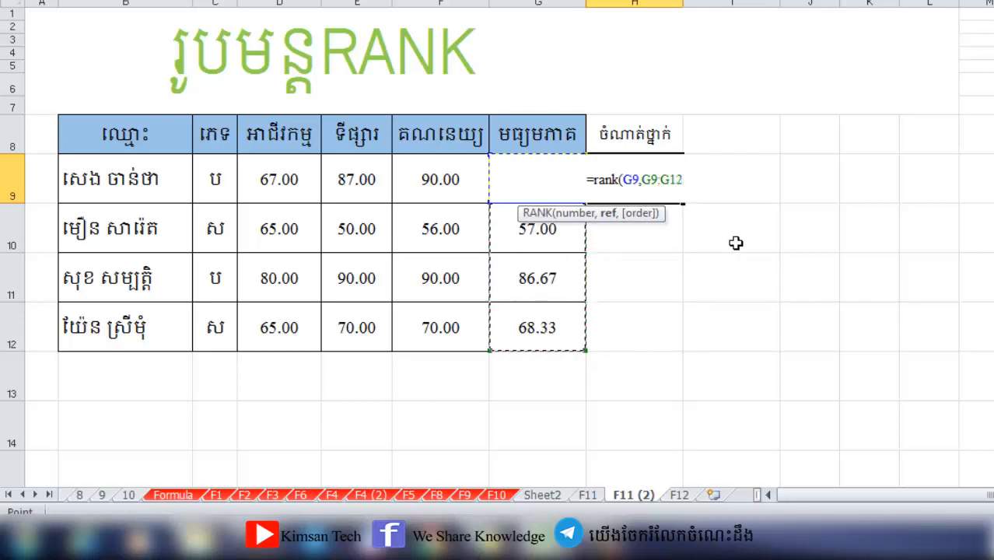
{"action": "left_click", "coordinate": [736, 243]}
{"action": "key", "text": "F4"}
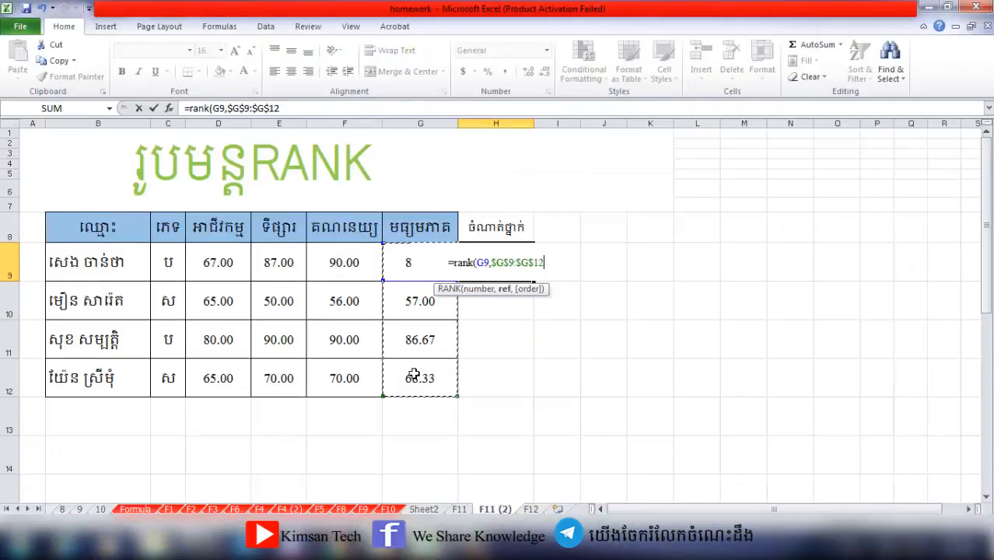
{"action": "type", "text": ")"}
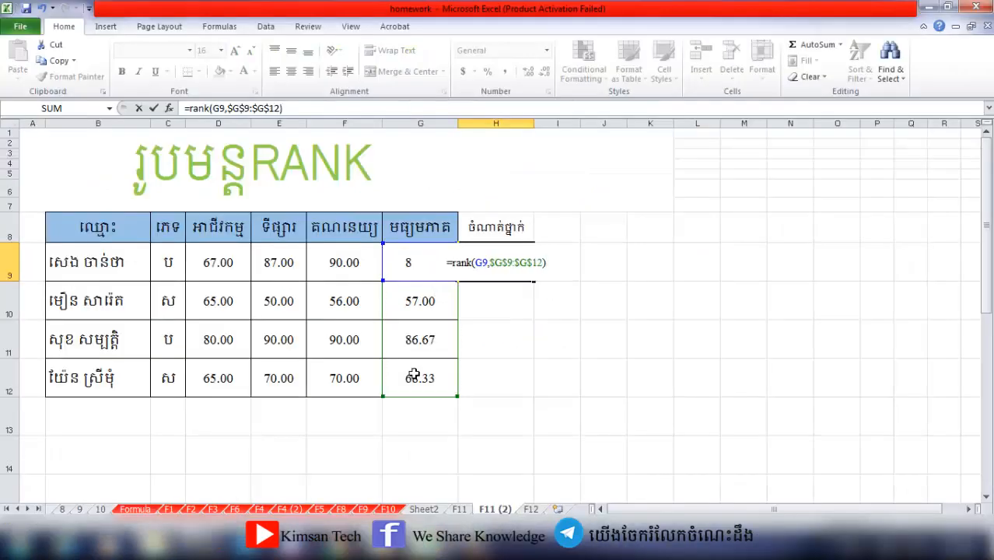
{"action": "key", "text": "Return"}
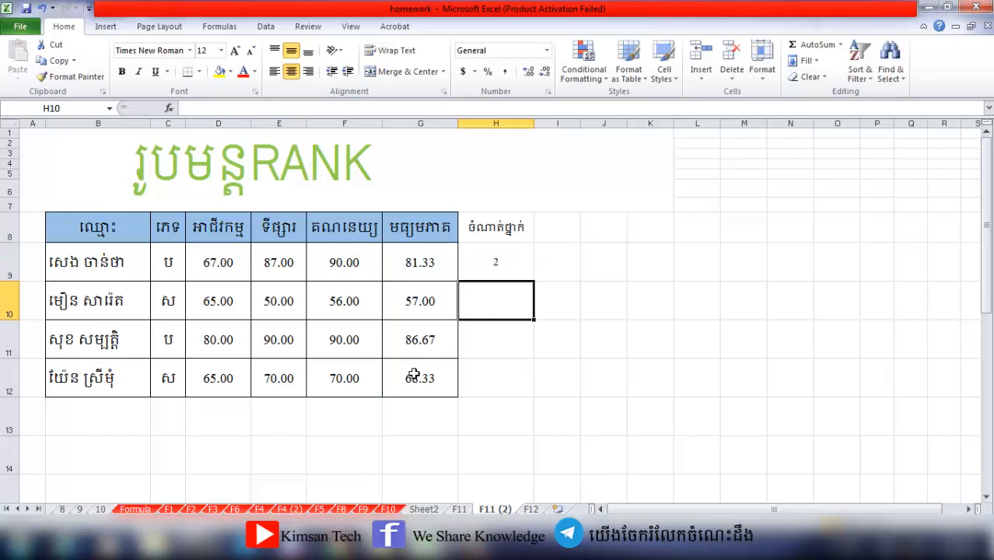
Copy the rank formula from H9 down through H12
{"action": "left_click", "coordinate": [486, 268]}
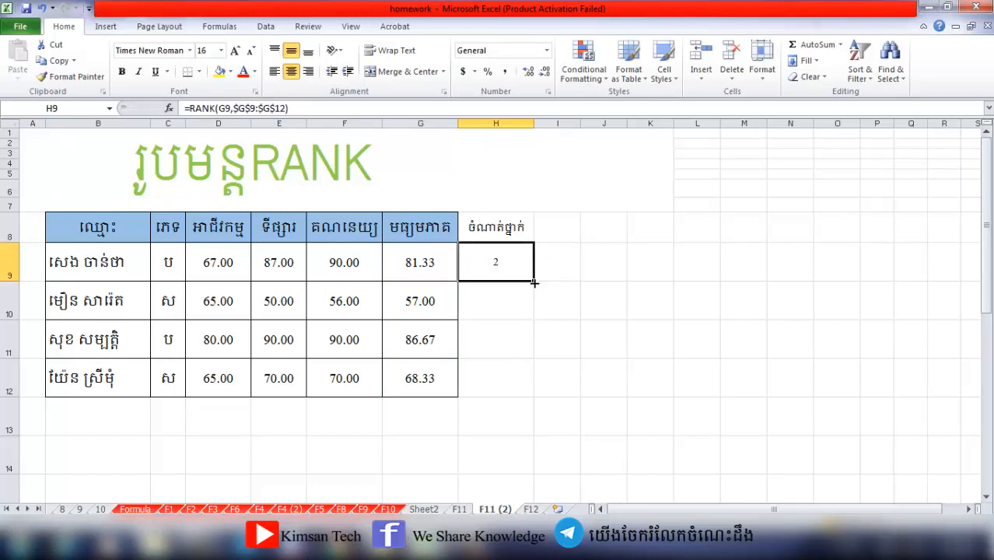
{"action": "left_click_drag", "start_coordinate": [534, 282], "coordinate": [536, 375]}
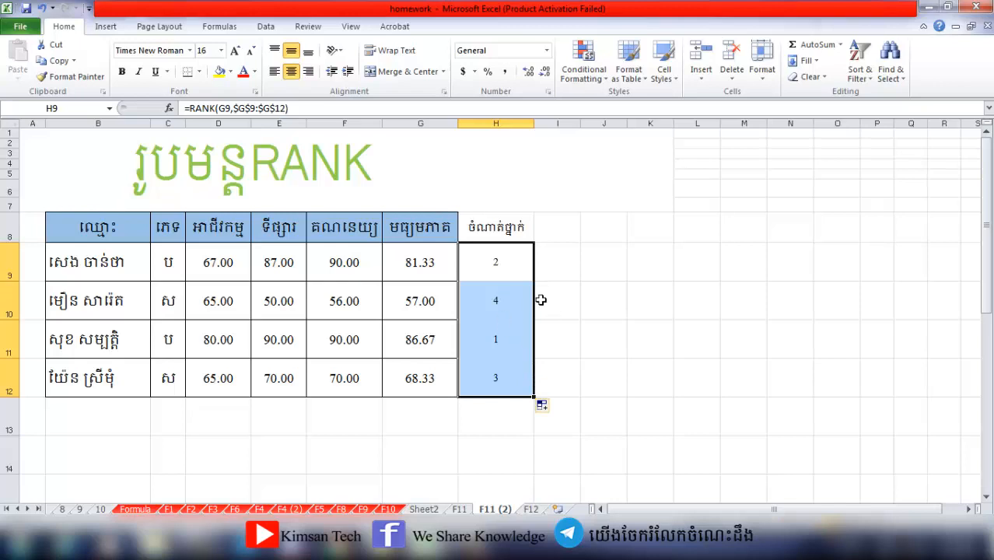
{"action": "left_click", "coordinate": [487, 349]}
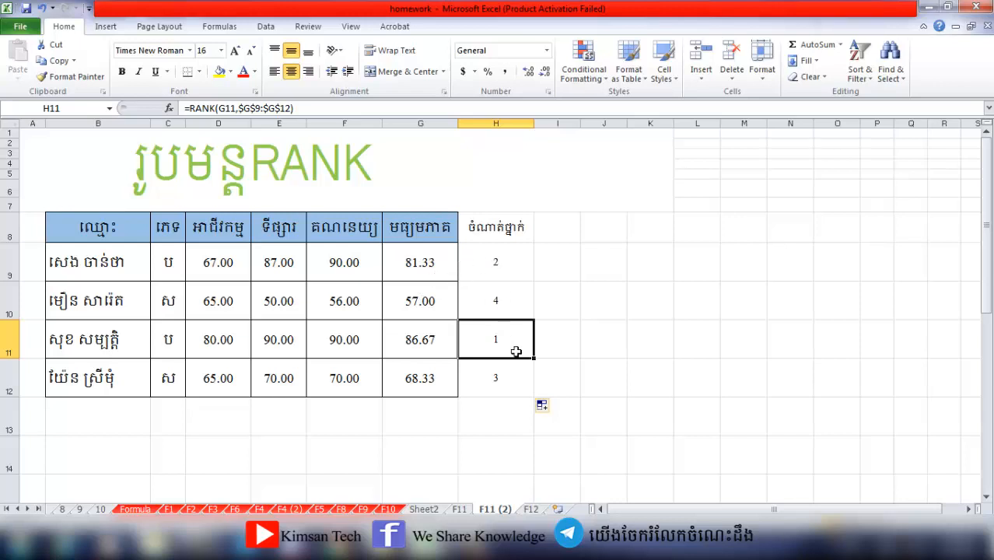
{"action": "scroll", "coordinate": [515, 346], "scroll_direction": "down", "scroll_amount": 1}
{"action": "scroll", "coordinate": [498, 311], "scroll_direction": "up", "scroll_amount": 1}
{"action": "scroll", "coordinate": [402, 368], "scroll_direction": "down", "scroll_amount": 1}
{"action": "left_click", "coordinate": [85, 383]}
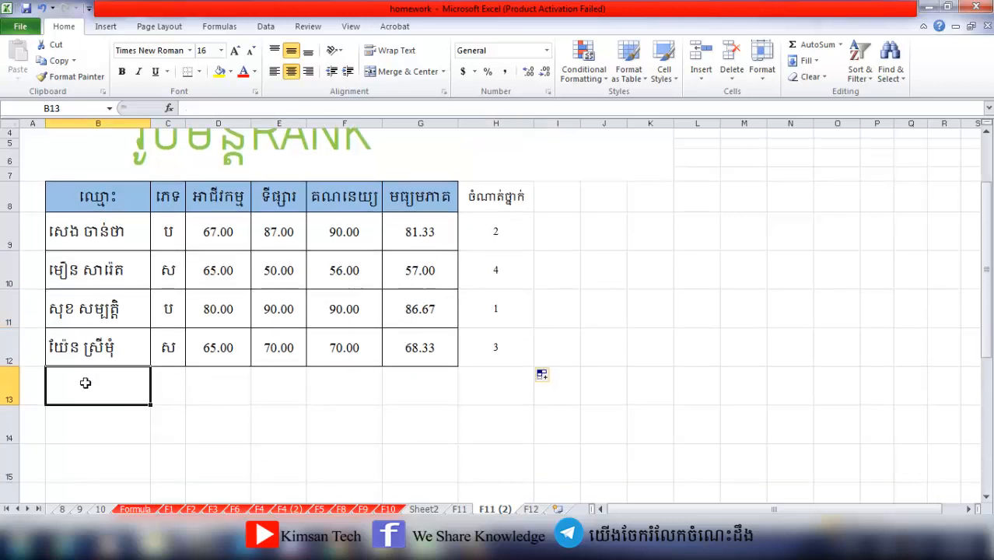
{"action": "scroll", "coordinate": [410, 380], "scroll_direction": "down", "scroll_amount": 1}
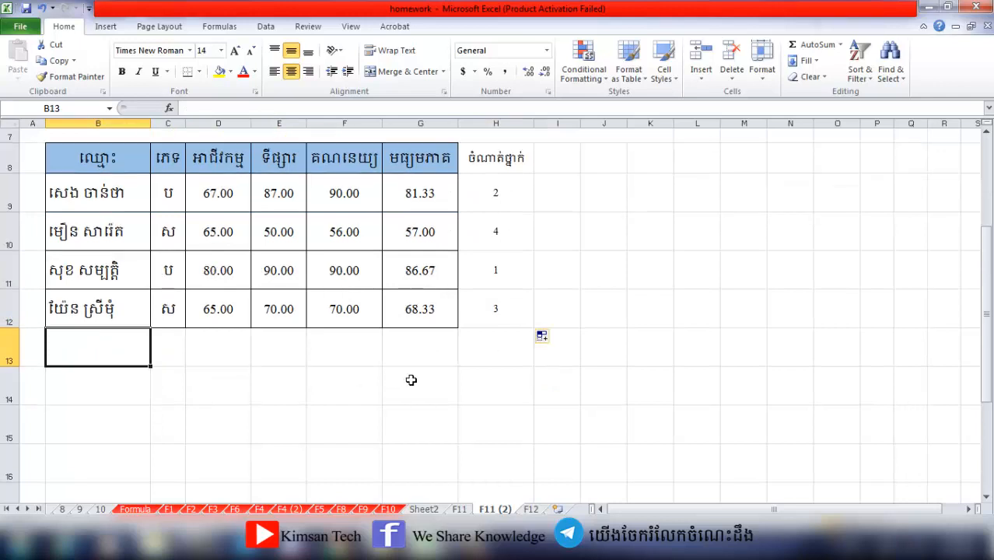
{"action": "scroll", "coordinate": [339, 382], "scroll_direction": "down", "scroll_amount": 5}
{"action": "scroll", "coordinate": [335, 370], "scroll_direction": "up", "scroll_amount": 5}
{"action": "left_click", "coordinate": [498, 344]}
{"action": "scroll", "coordinate": [455, 315], "scroll_direction": "up", "scroll_amount": 1}
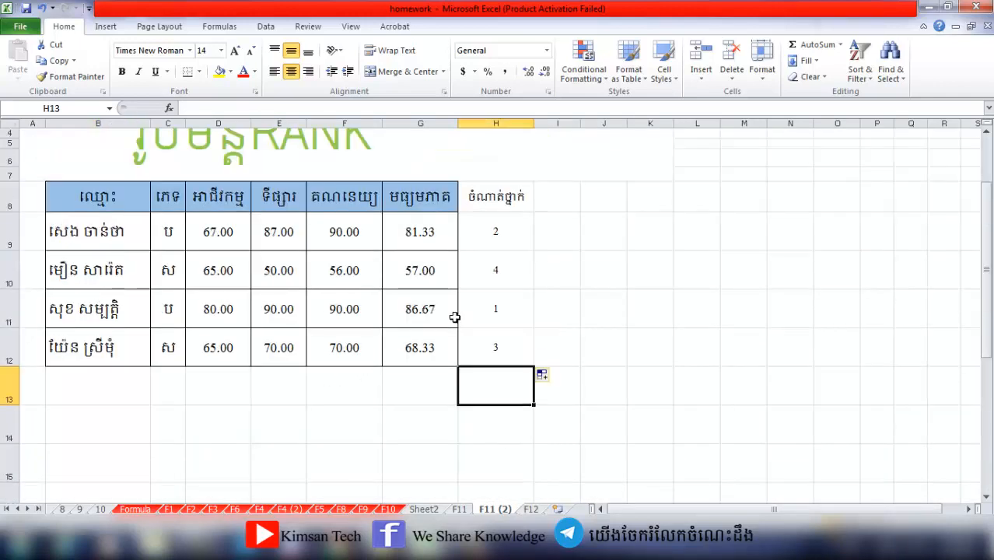
{"action": "scroll", "coordinate": [455, 316], "scroll_direction": "up", "scroll_amount": 1}
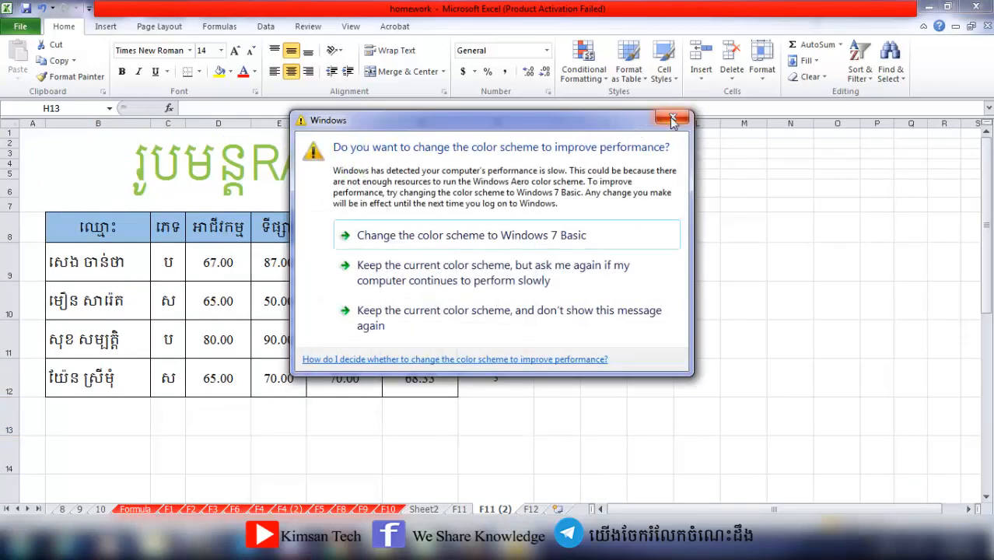
Dismiss the Windows color scheme prompt and inspect the rank formulas in H9 and H10
{"action": "left_click", "coordinate": [674, 118]}
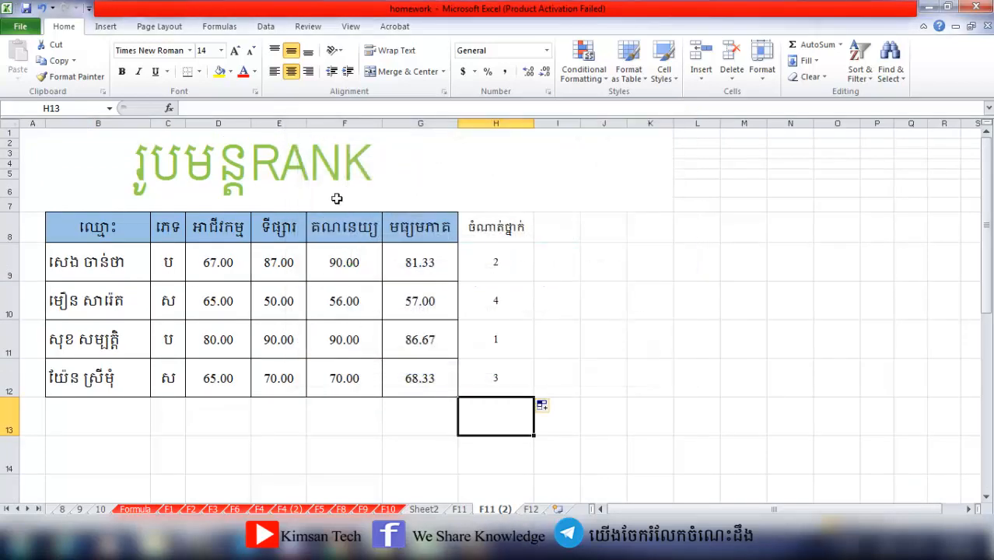
{"action": "left_click", "coordinate": [140, 266]}
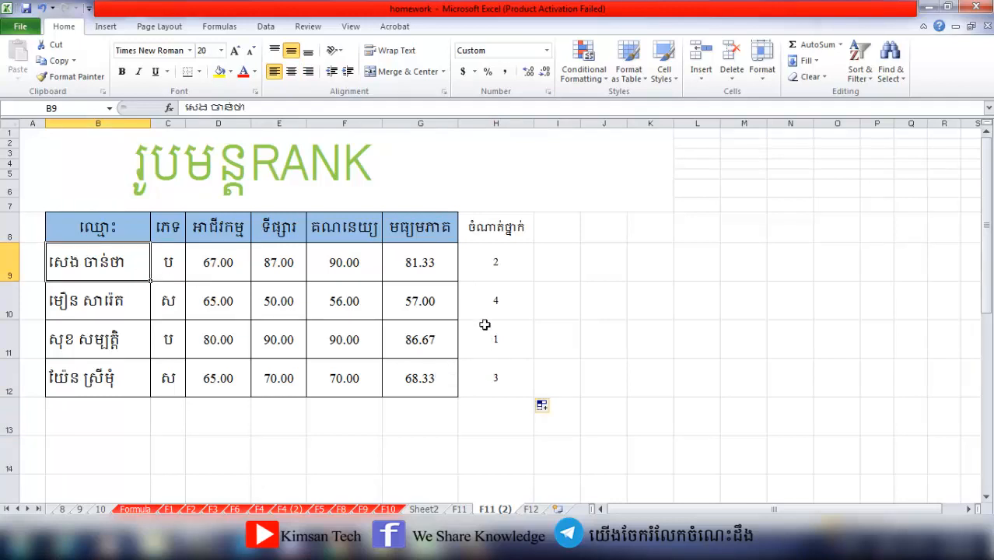
{"action": "left_click", "coordinate": [489, 269]}
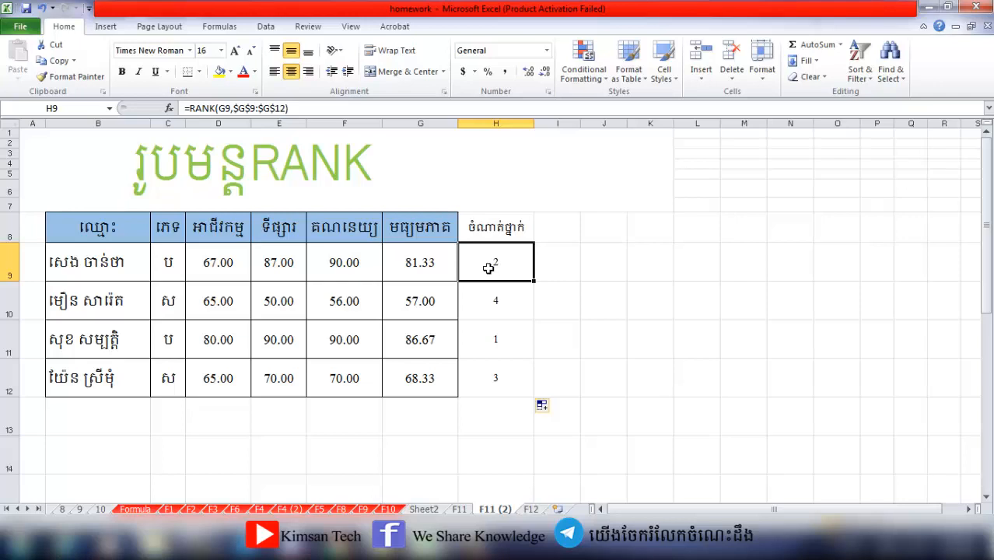
{"action": "left_click", "coordinate": [481, 302]}
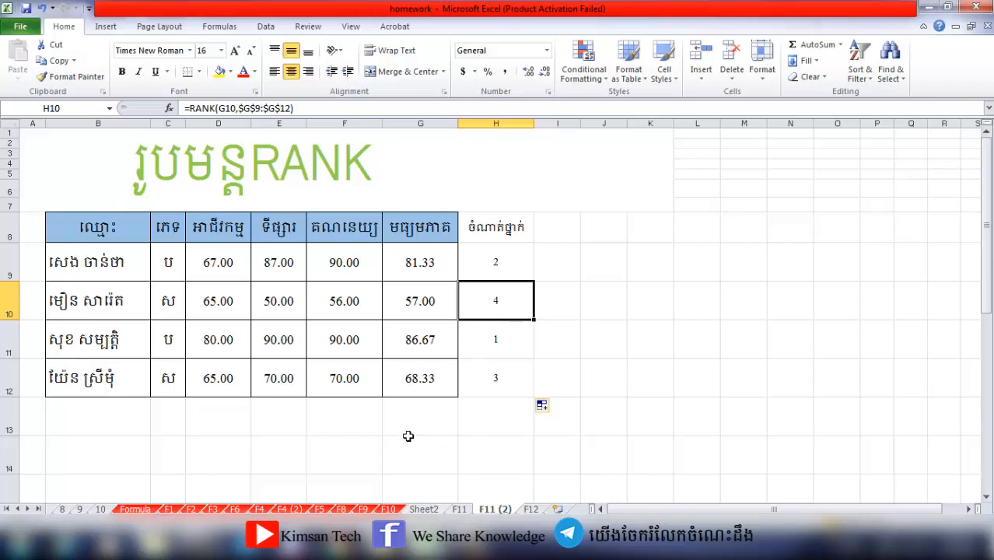
Compare the formula note and average cell G9 on sheet F11 with the rank formula in H9 on sheet F11 (2)
{"action": "left_click", "coordinate": [459, 510]}
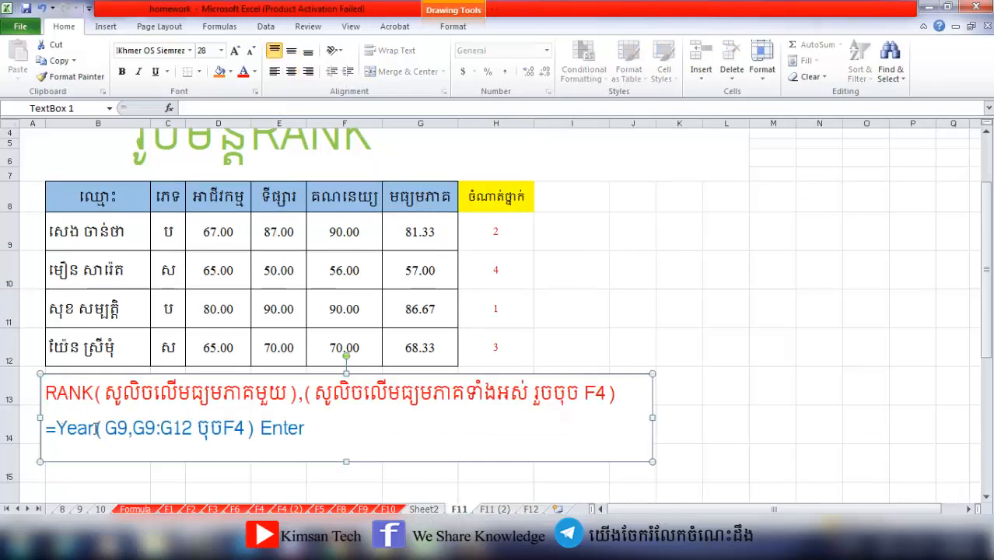
{"action": "left_click", "coordinate": [420, 231]}
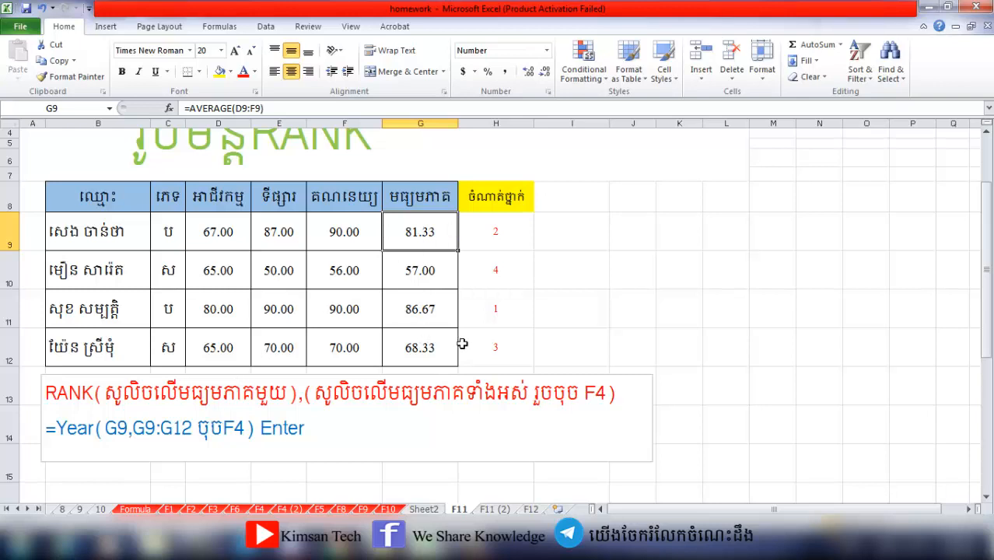
{"action": "left_click", "coordinate": [495, 508]}
{"action": "left_click", "coordinate": [565, 298]}
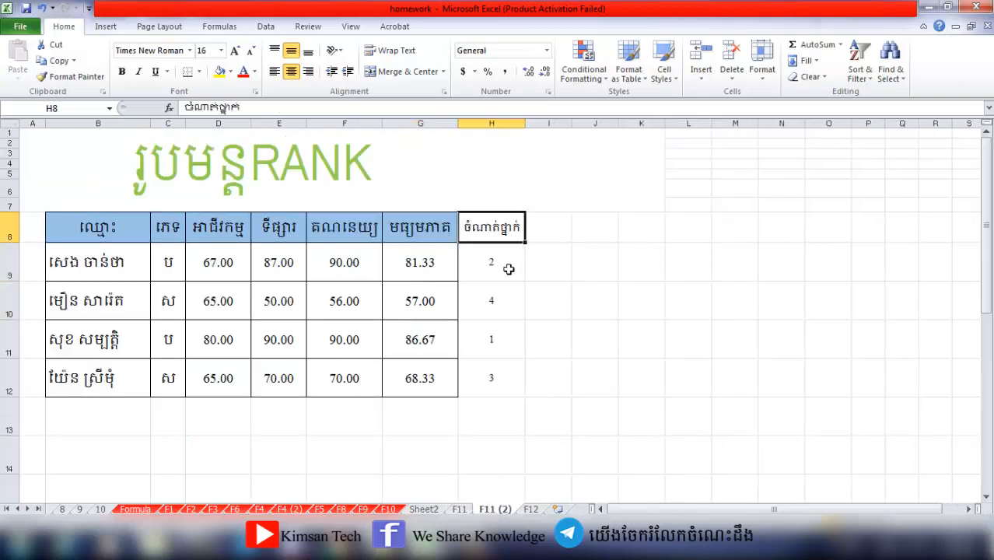
{"action": "left_click", "coordinate": [510, 269]}
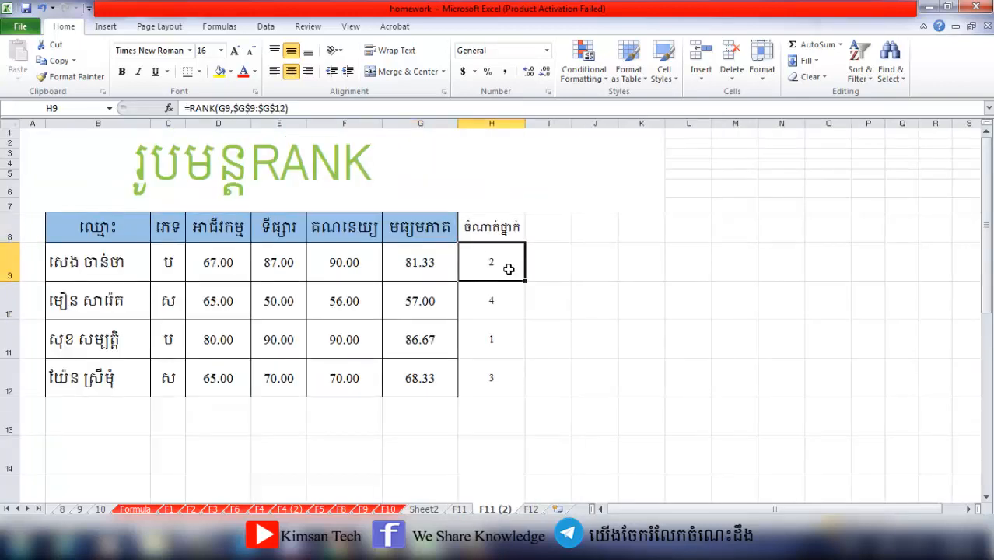